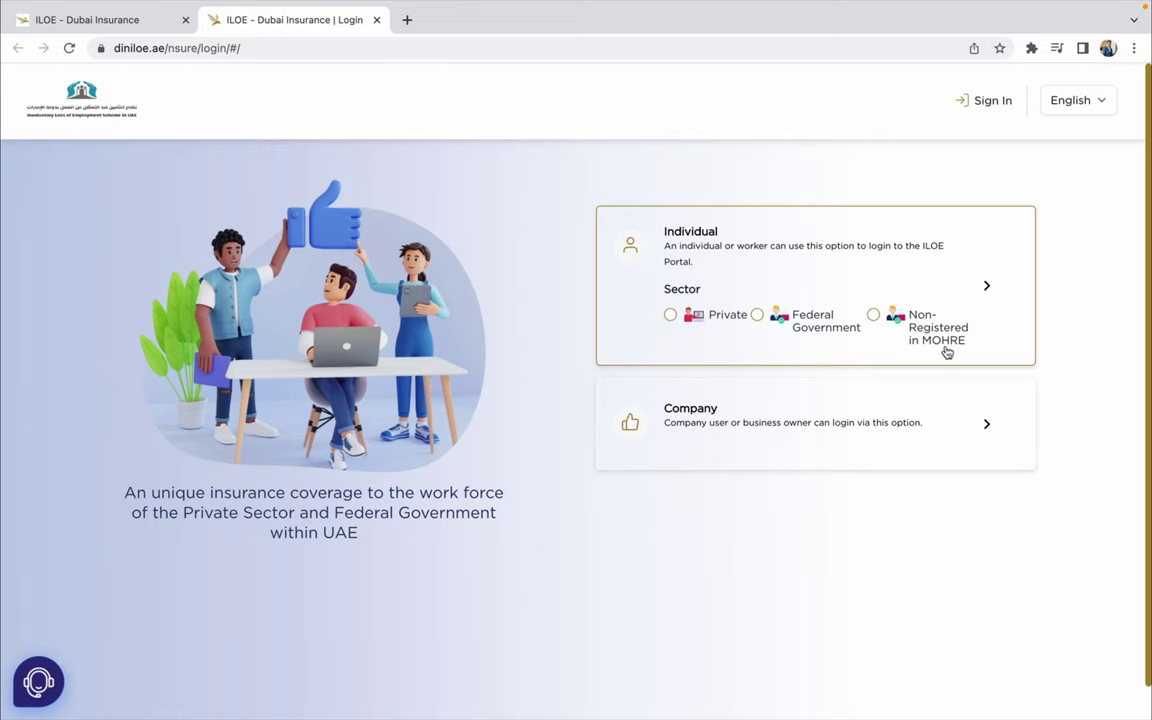
Choose the individual sector not registered in MOHRE, and open the sign-up form from the registered-user login
click(886, 315)
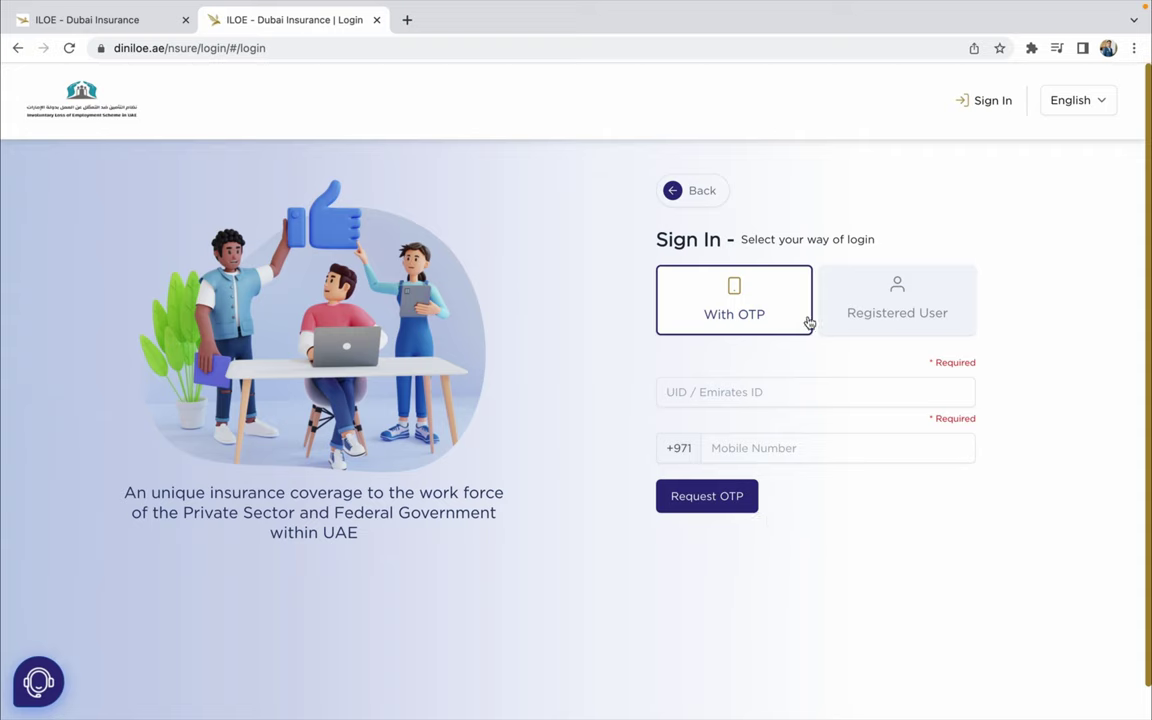
click(894, 319)
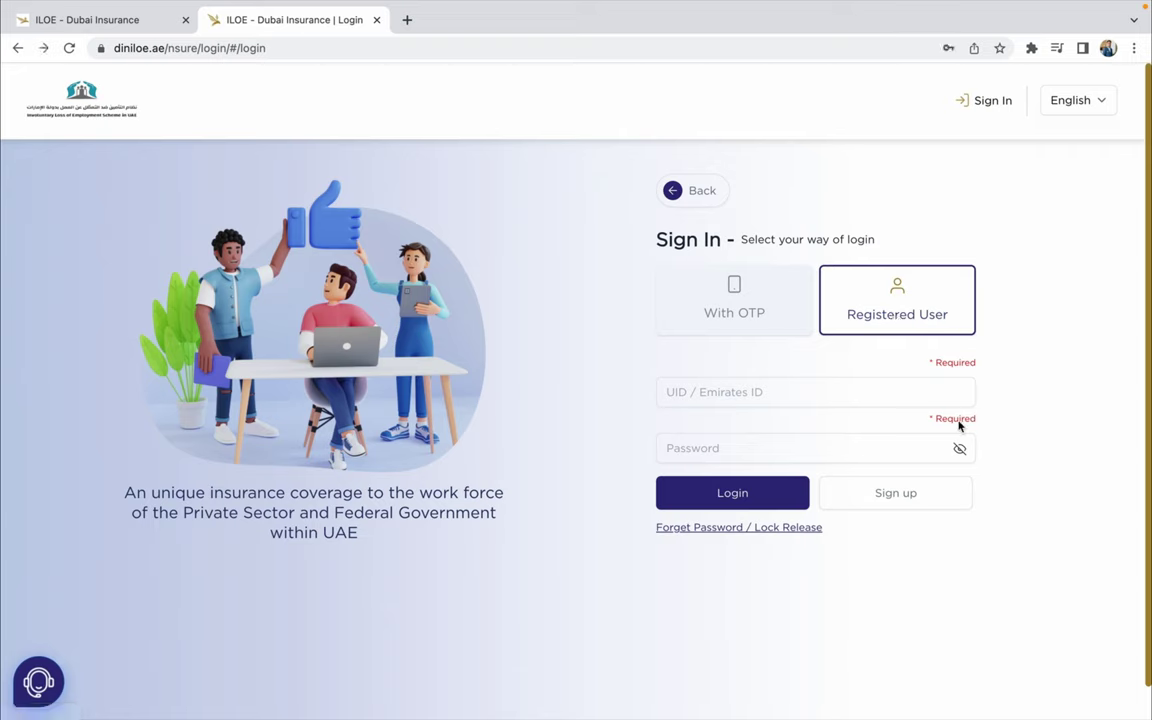
click(896, 494)
Go through the name, email, mobile number and UID / Emirates ID fields of the sign-up form
click(731, 239)
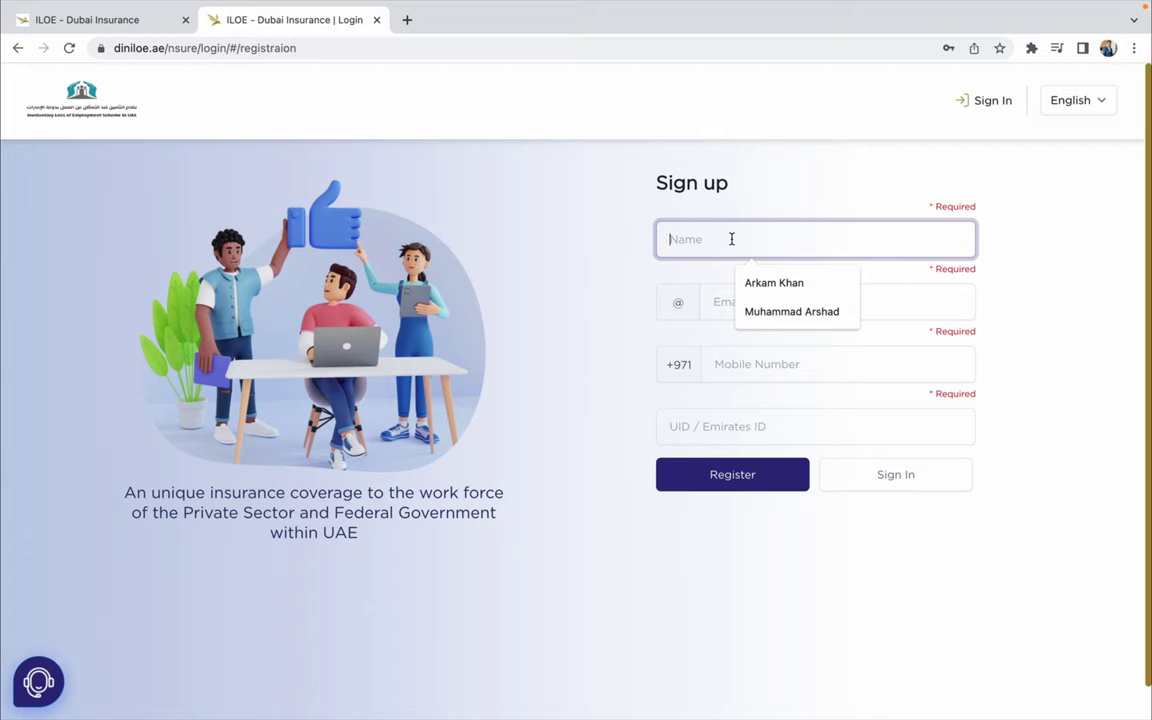
click(717, 307)
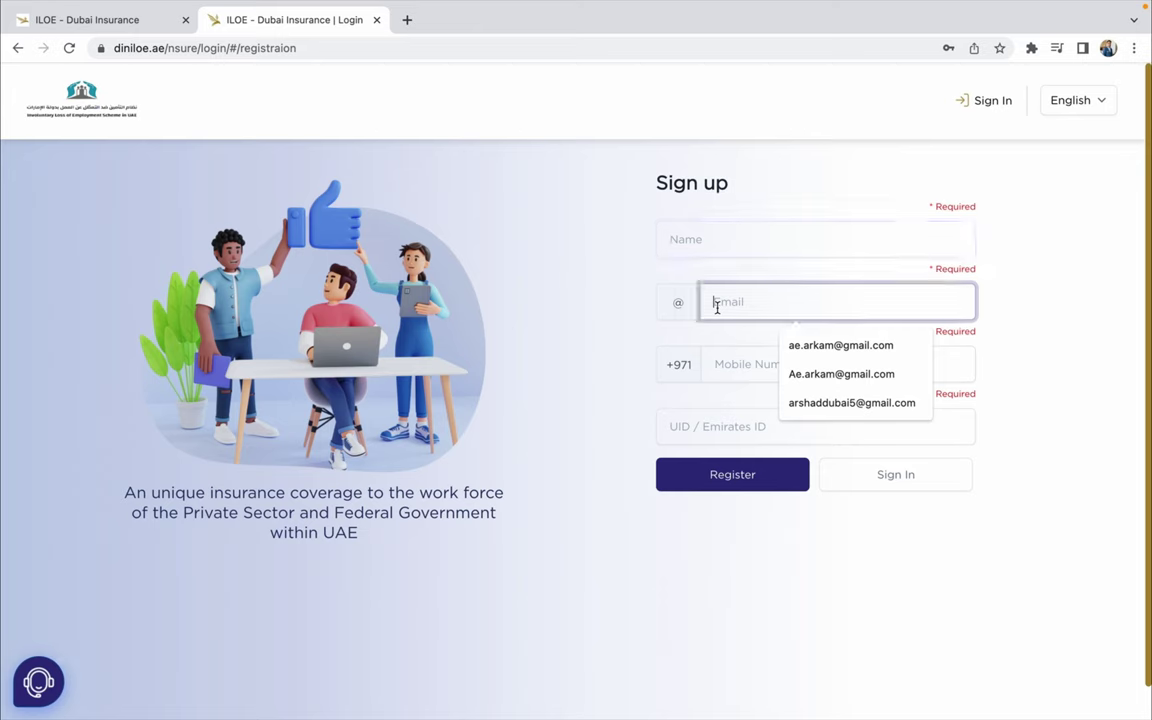
click(718, 362)
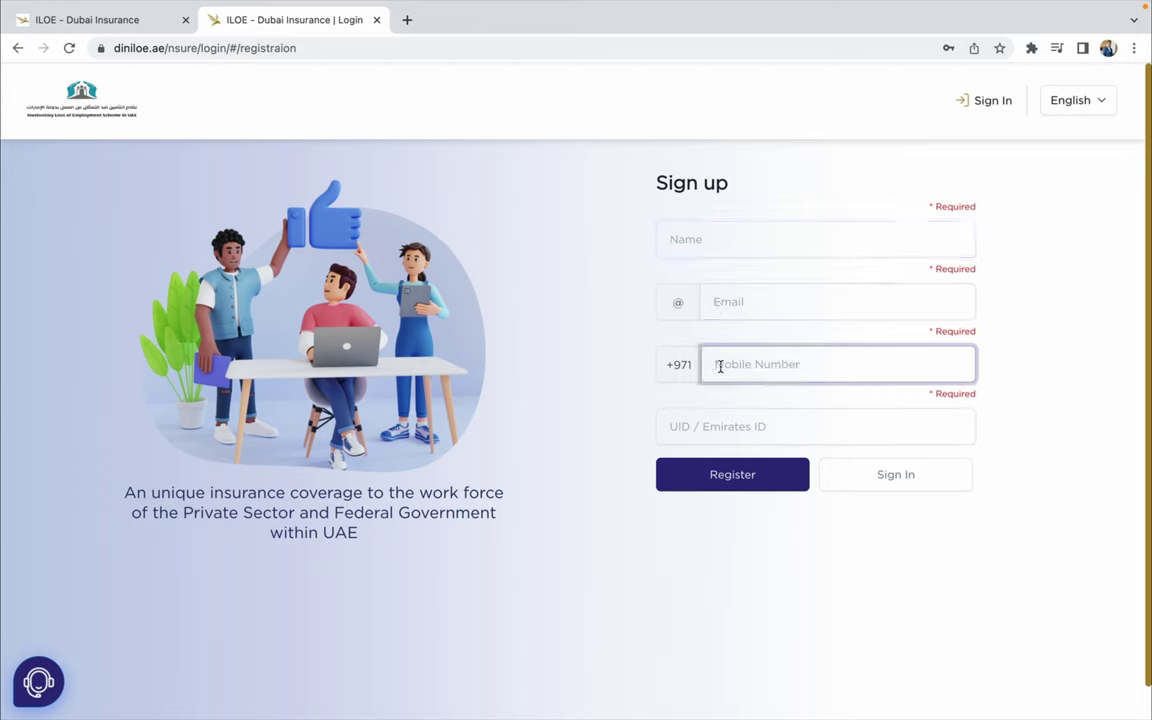
click(736, 318)
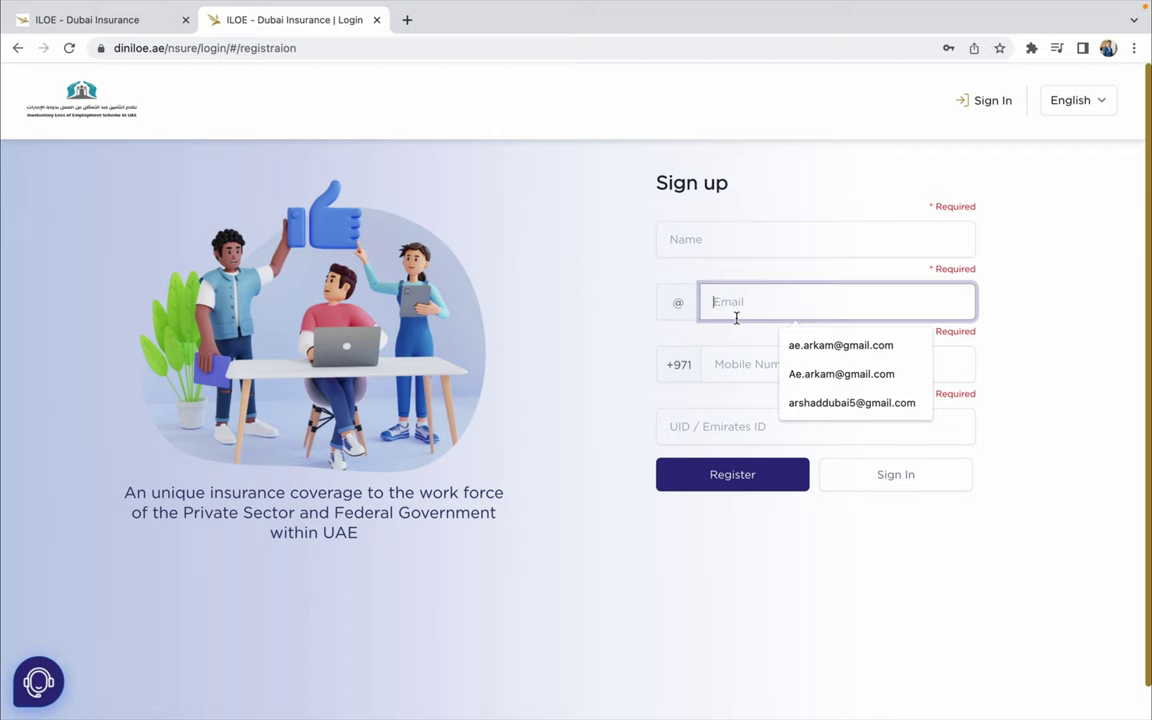
click(727, 437)
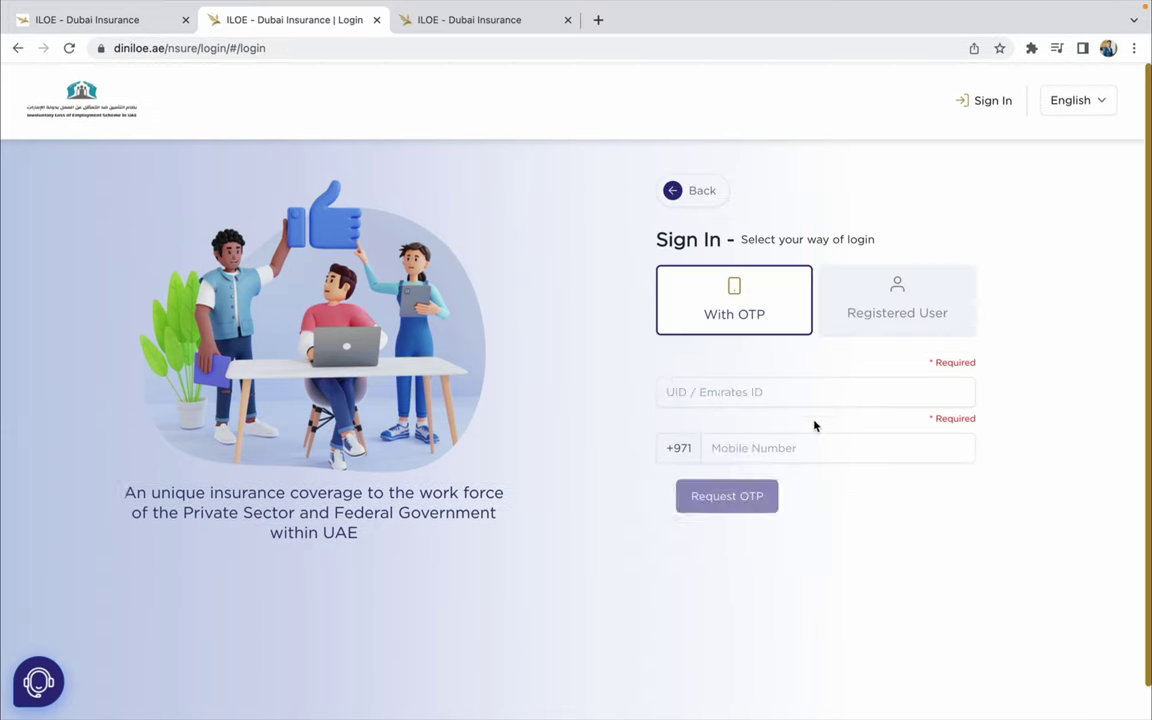
Fill in the UID / Emirates ID field of the OTP sign-in form with the ID number, and clear it again
click(836, 399)
key(ctrl+v)
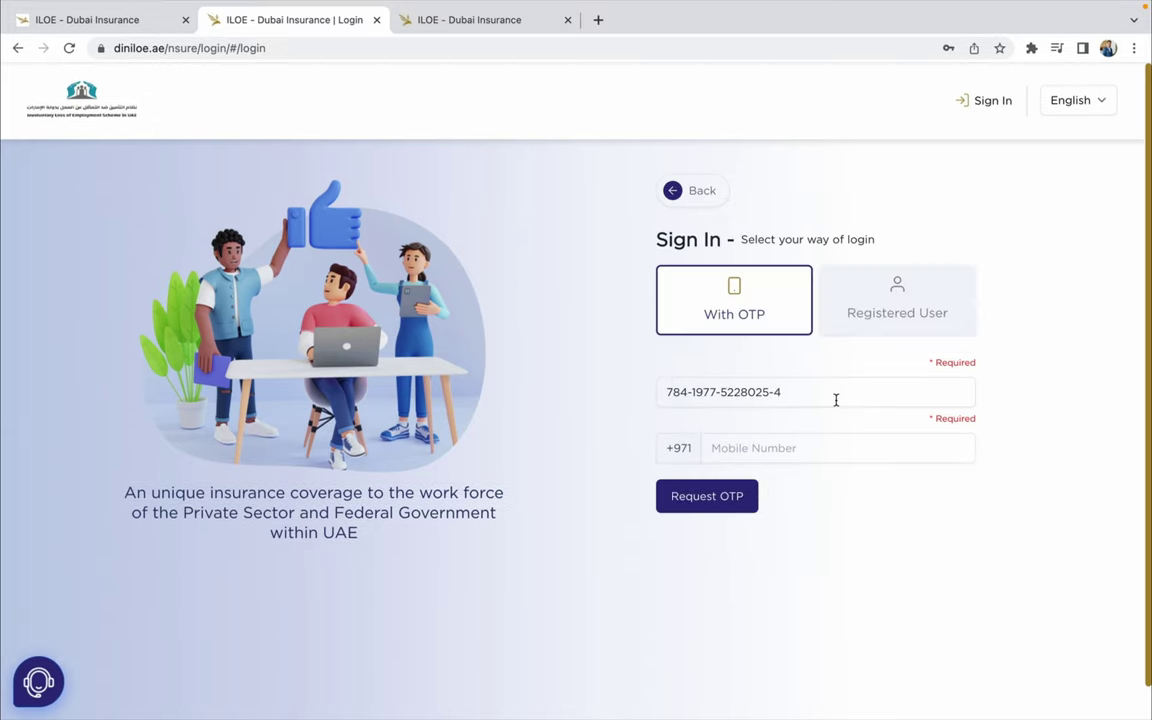
click(836, 399)
key(BackSpace)
key(BackSpace)
key(BackSpace)
key(BackSpace)
key(BackSpace)
key(BackSpace)
key(BackSpace)
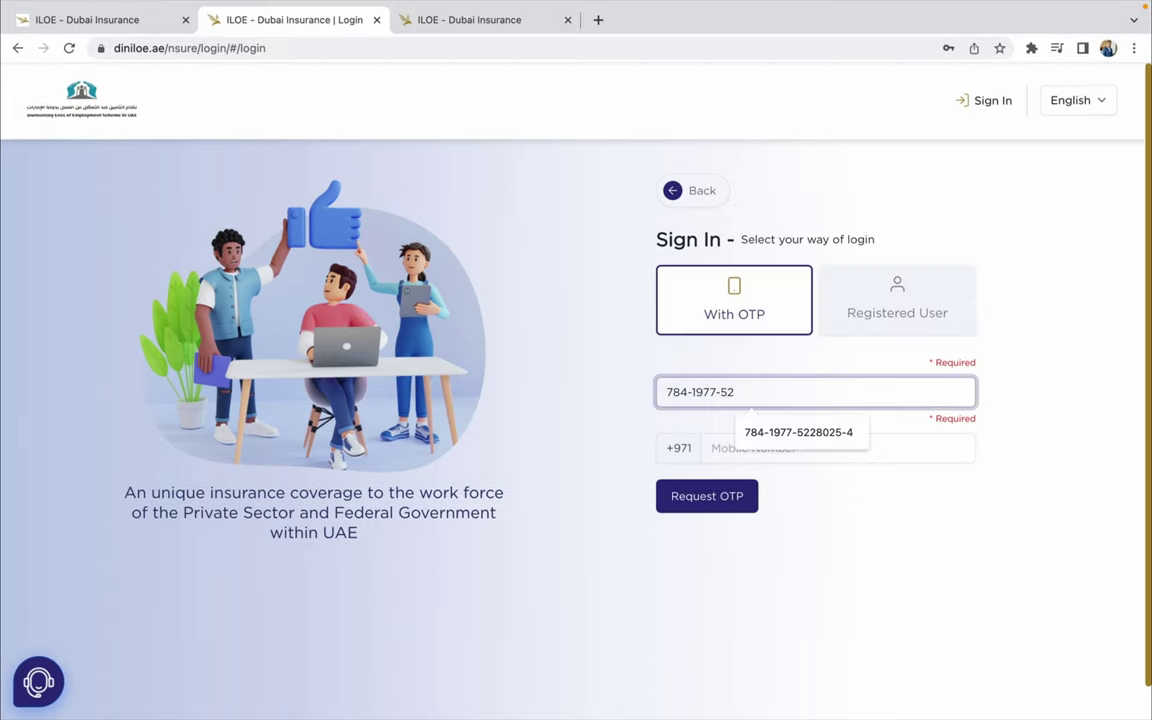
key(BackSpace)
key(BackSpace)
key(BackSpace)
key(BackSpace)
key(BackSpace)
key(BackSpace)
key(BackSpace)
key(BackSpace)
key(BackSpace)
key(BackSpace)
key(BackSpace)
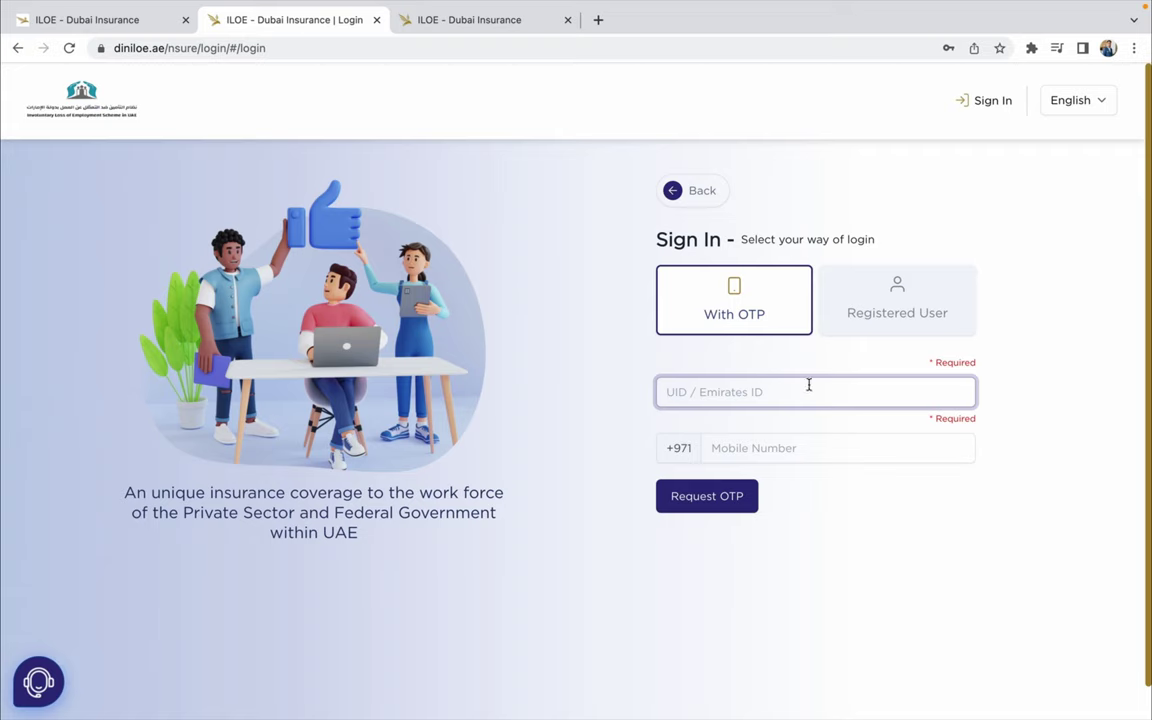
Check the mobile number and UID / Emirates ID fields required for signing in with an OTP
click(805, 448)
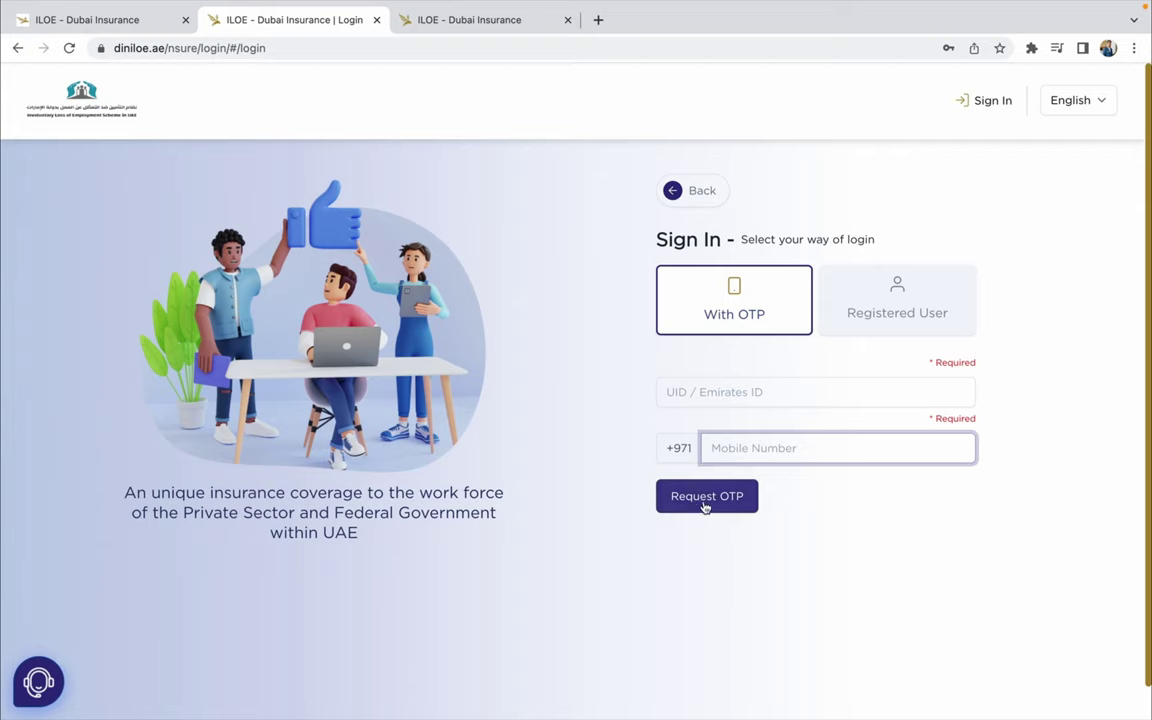
click(712, 392)
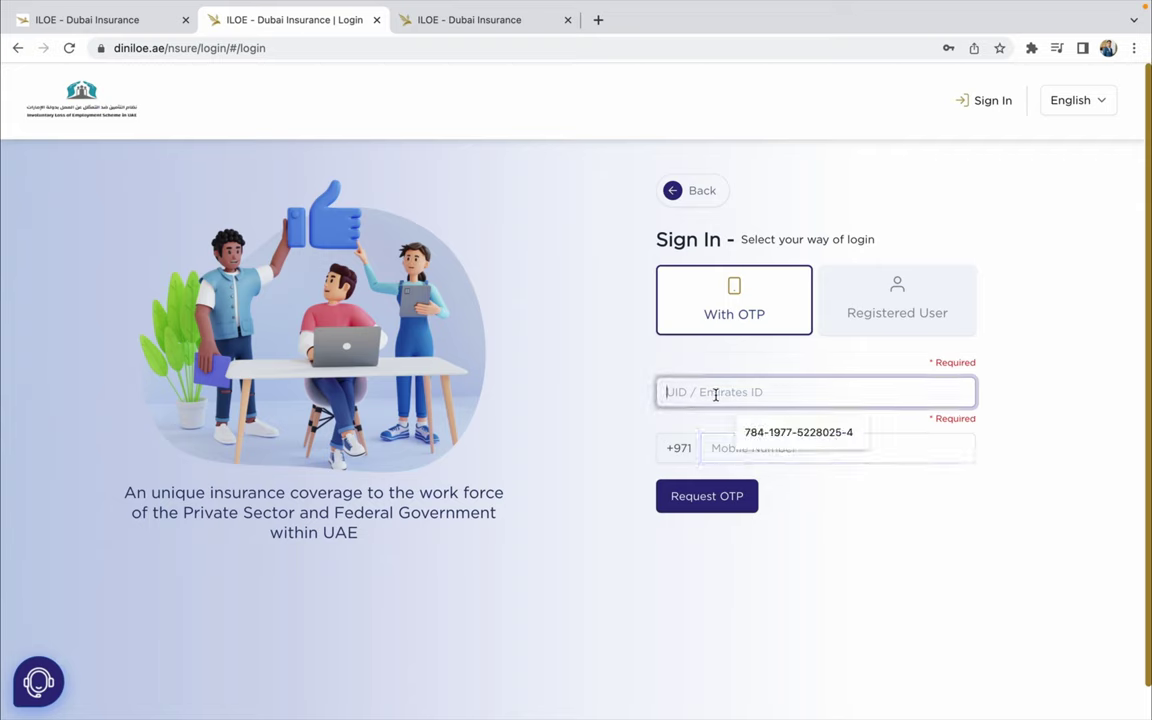
click(712, 449)
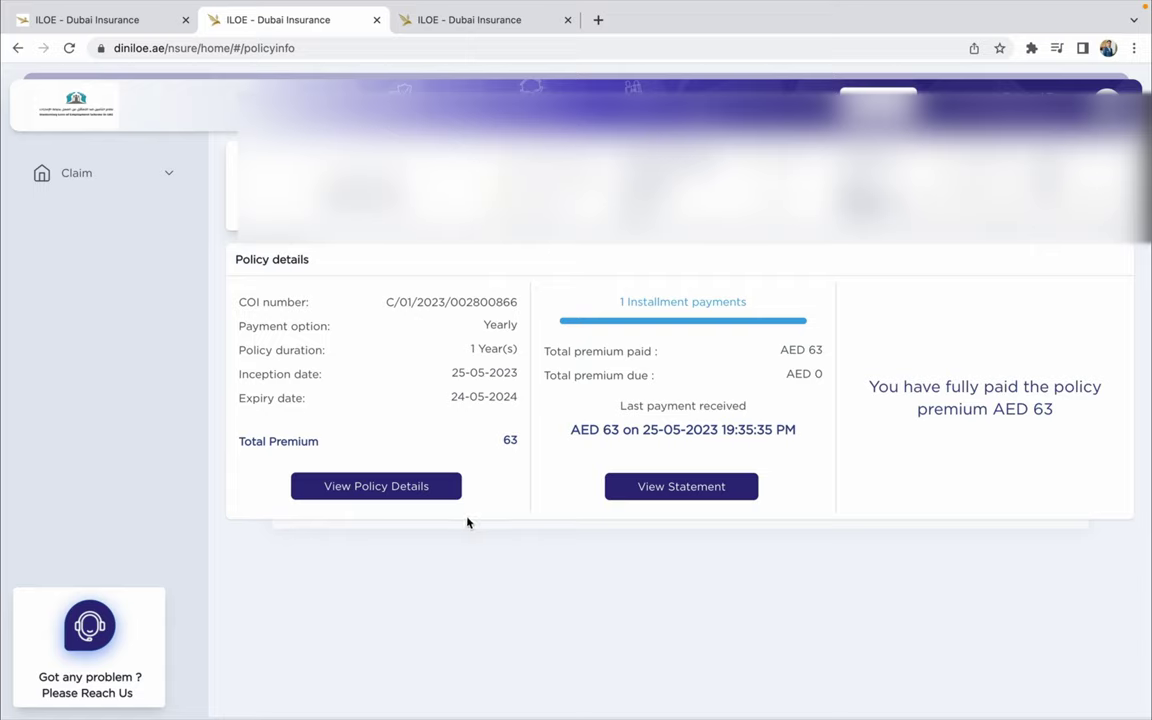
Open the details of the insurance policy and print the policy
click(411, 486)
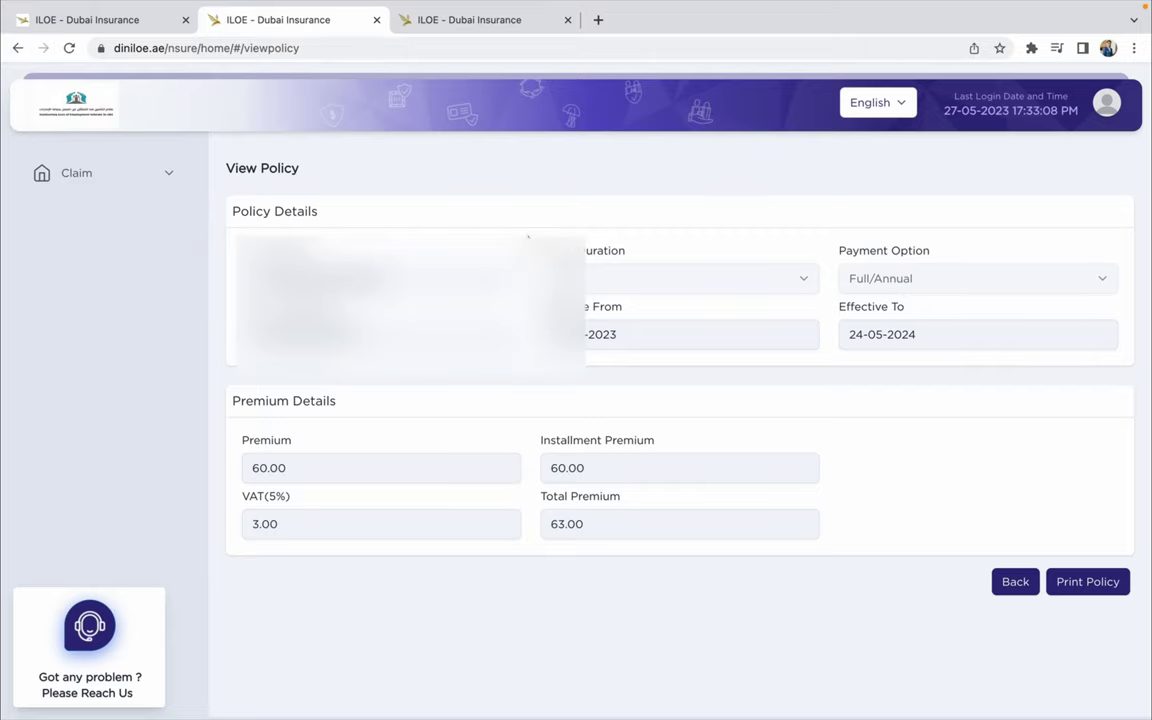
click(1093, 586)
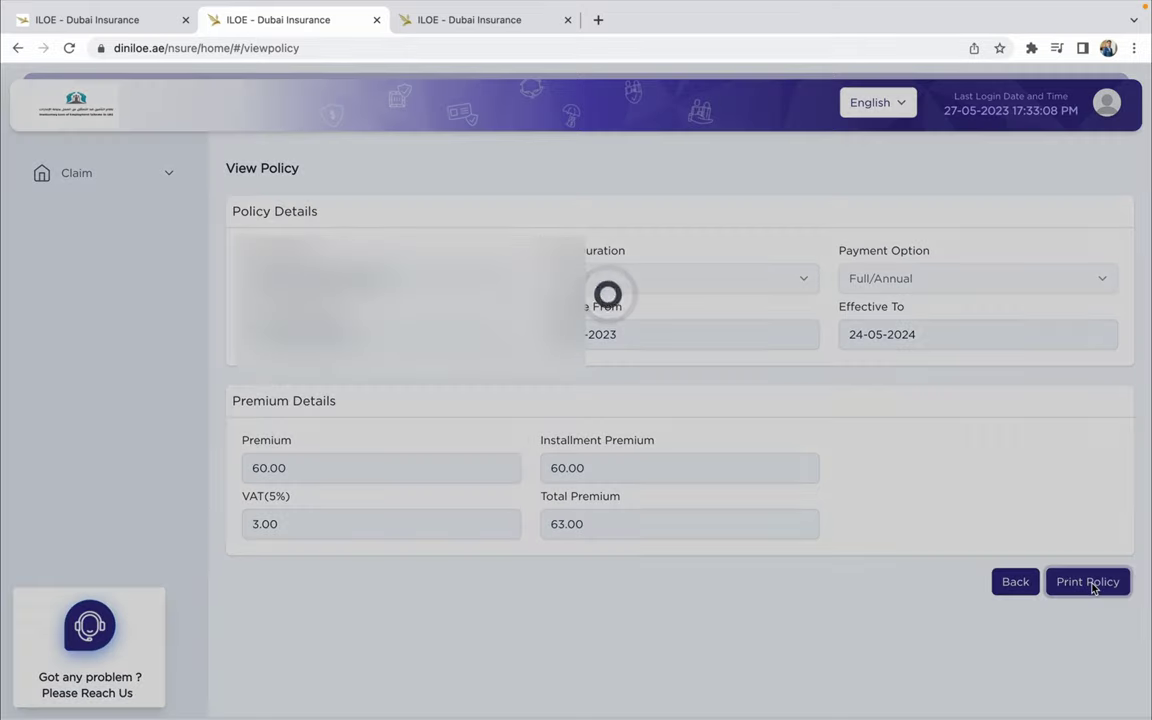